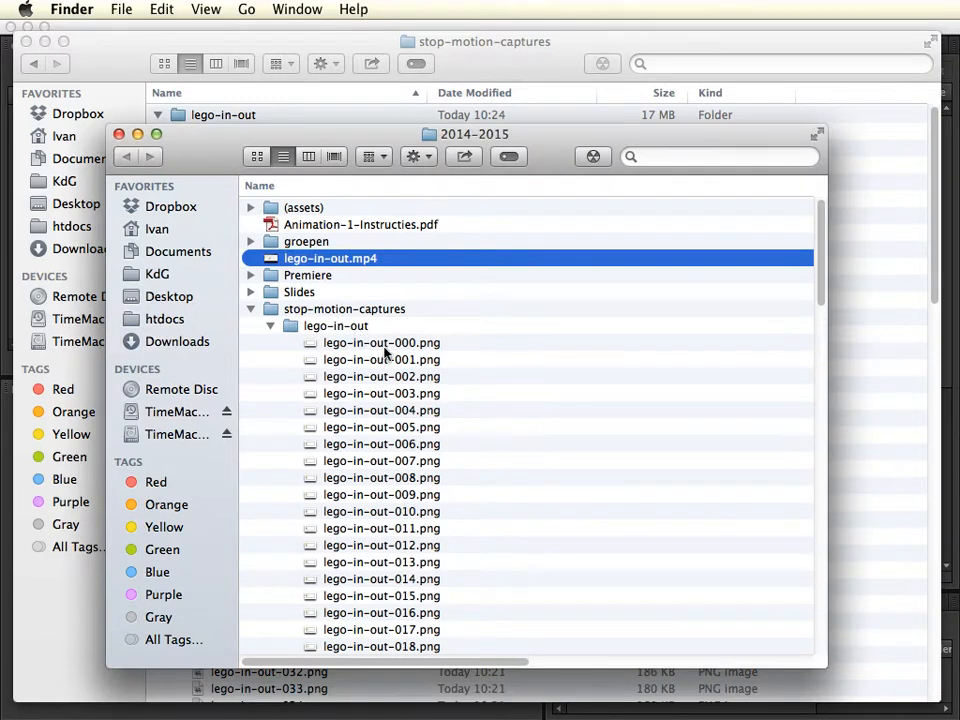
Preview several consecutive frames from lego-in-out-016.png to lego-in-out-020.png in the stop-motion-captures folder, and close the preview.
{"action": "left_click", "coordinate": [390, 45]}
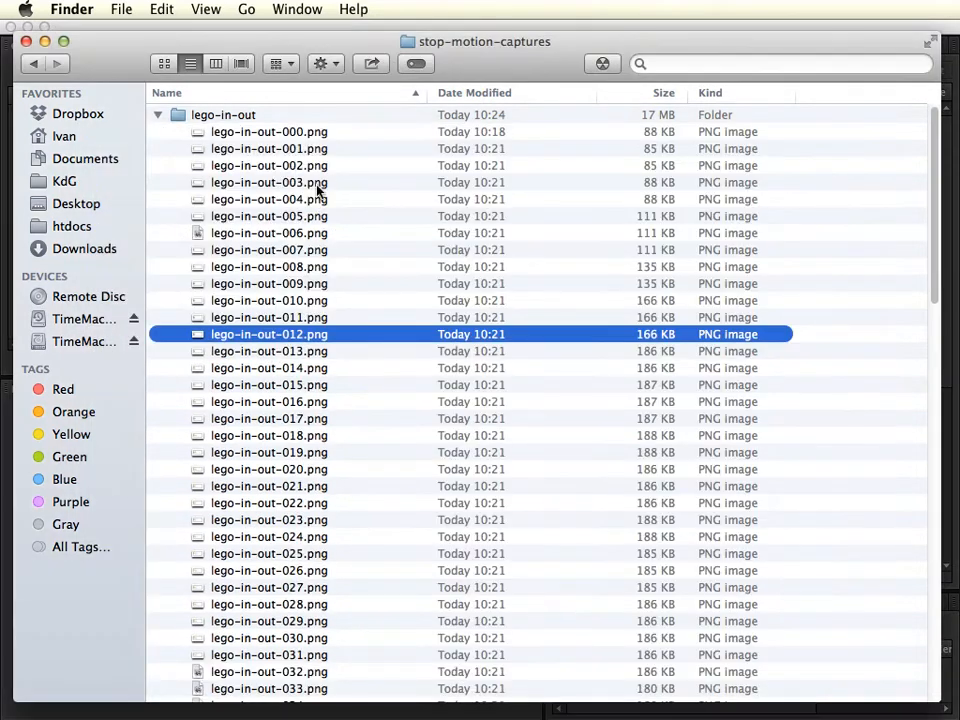
{"action": "left_click", "coordinate": [305, 401]}
{"action": "key", "text": "space"}
{"action": "key", "text": "Down"}
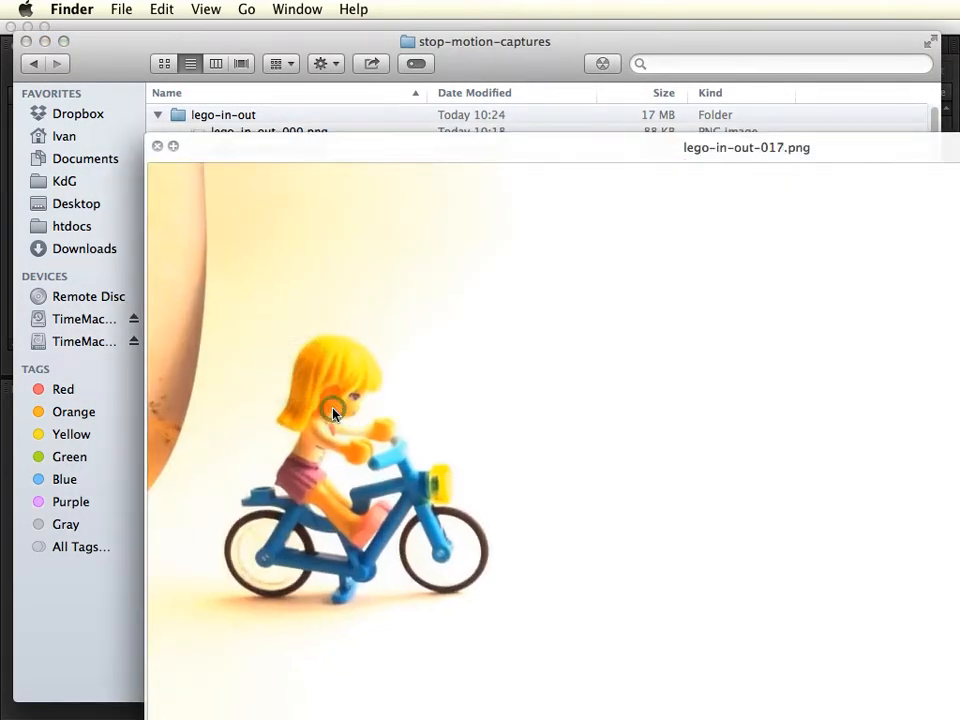
{"action": "key", "text": "Down"}
{"action": "key", "text": "Down"}
{"action": "key", "text": "Down"}
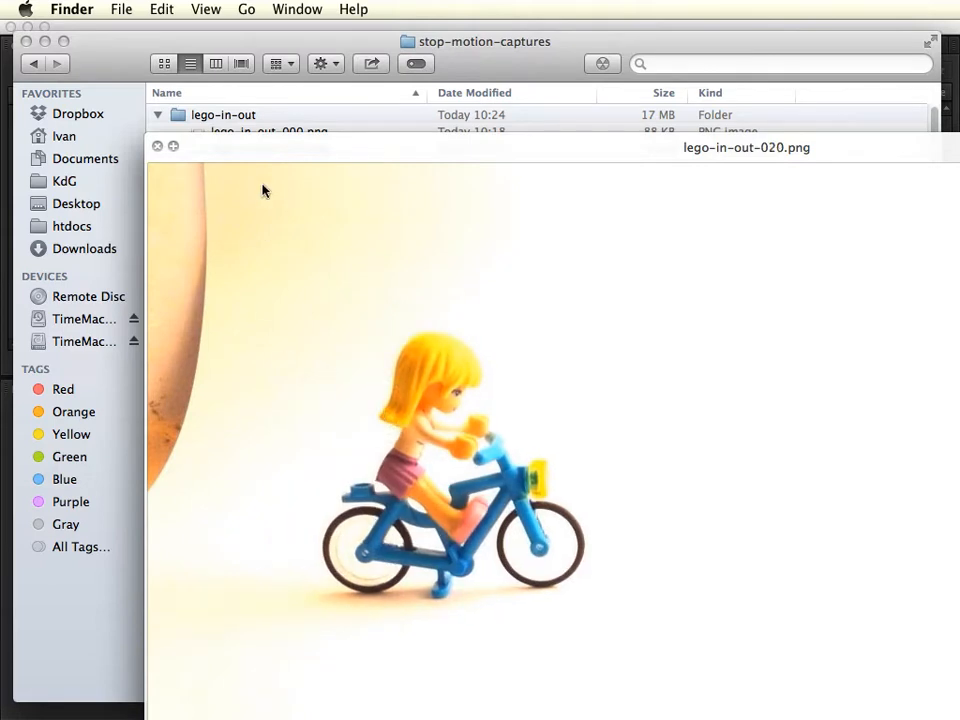
{"action": "left_click", "coordinate": [157, 146]}
Switch to Adobe Media Encoder and add lego-in-out-000.png from stop-motion-captures/lego-in-out to the queue as a PNG file sequence.
{"action": "key", "text": "super+Tab"}
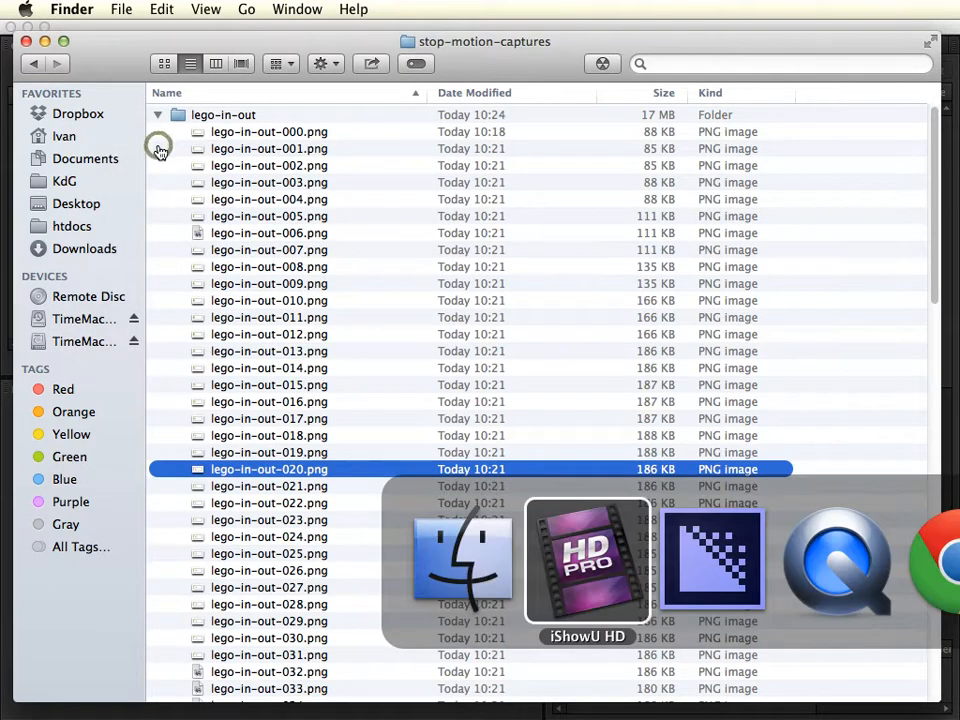
{"action": "key", "text": "super+Tab"}
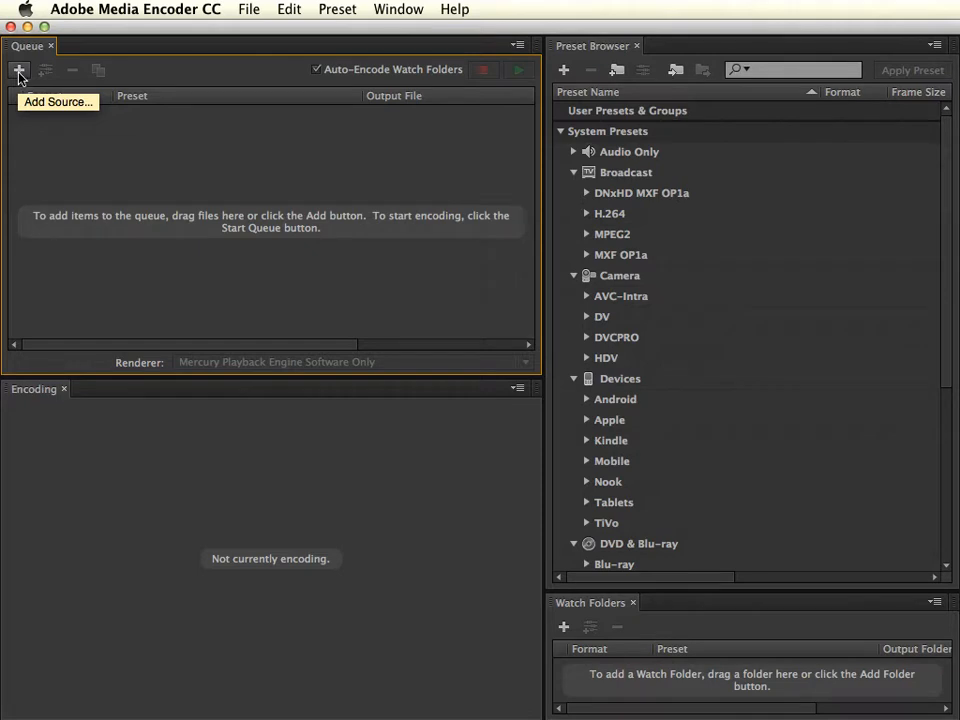
{"action": "left_click", "coordinate": [249, 8]}
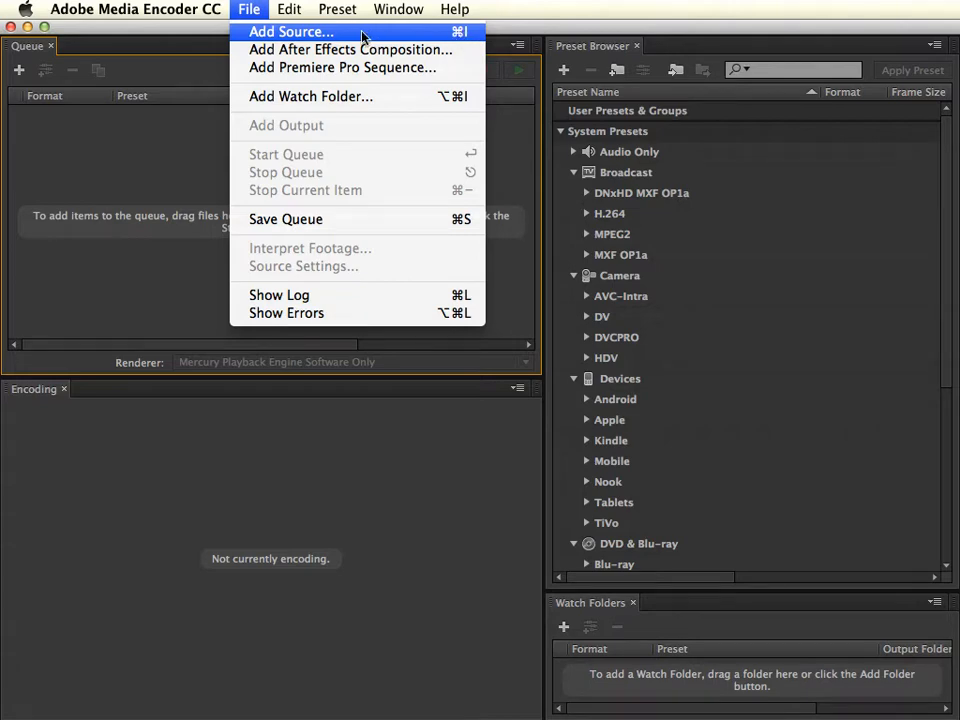
{"action": "left_click", "coordinate": [321, 37]}
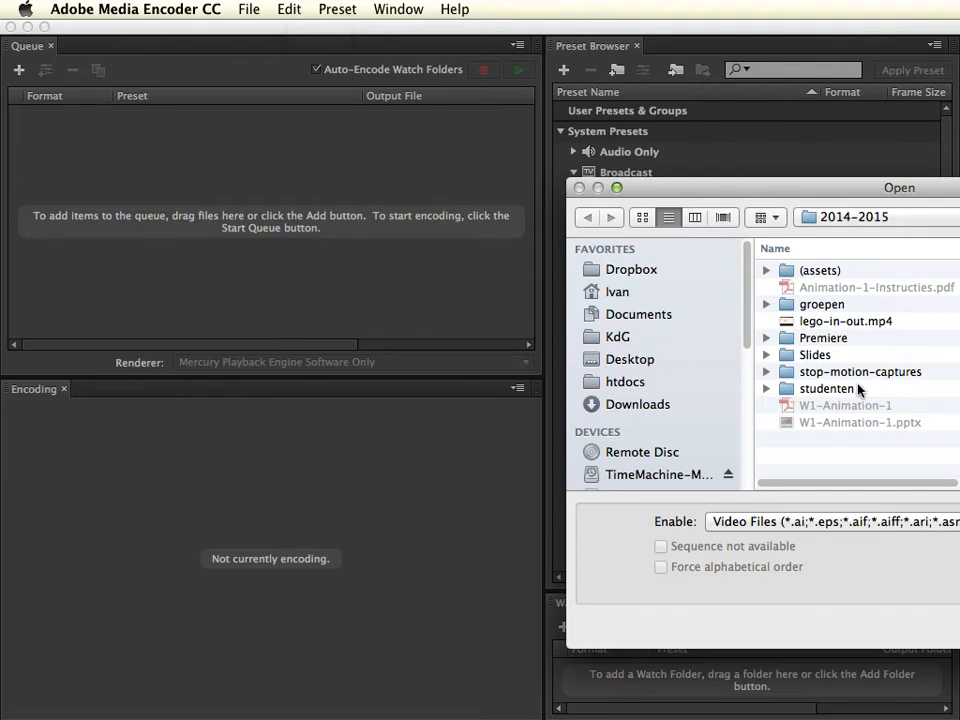
{"action": "double_click", "coordinate": [880, 372]}
{"action": "double_click", "coordinate": [810, 272]}
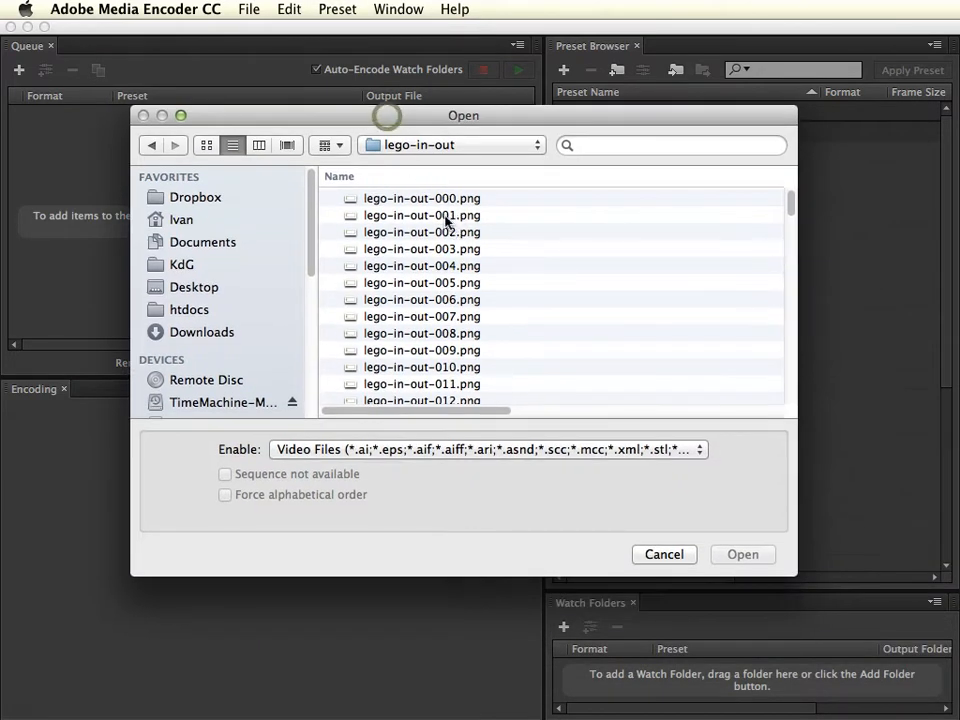
{"action": "left_click", "coordinate": [431, 200]}
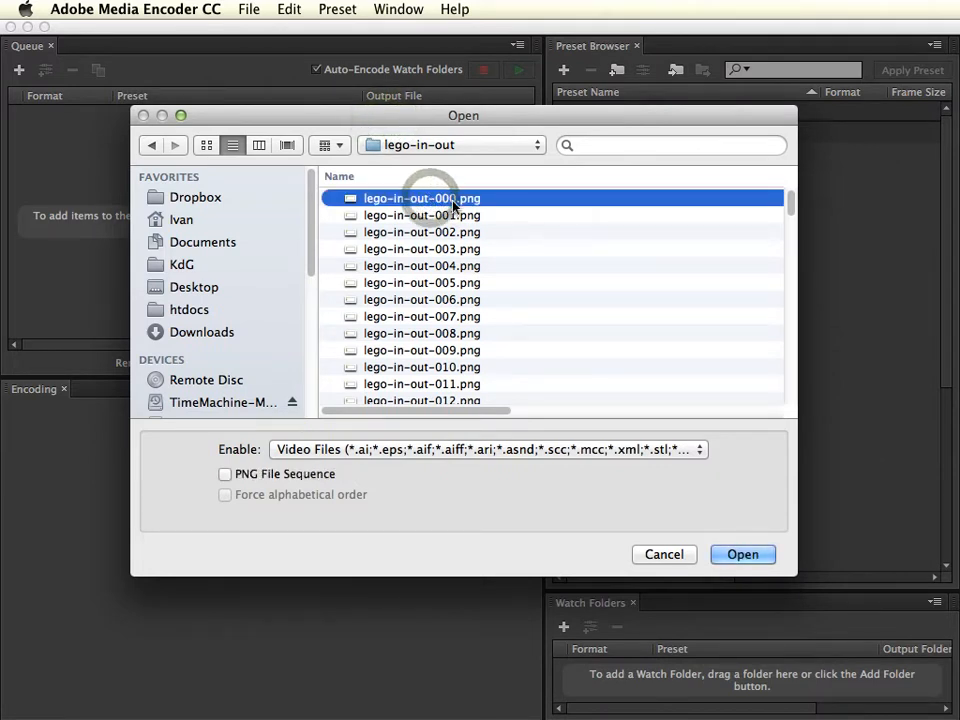
{"action": "left_click", "coordinate": [225, 476]}
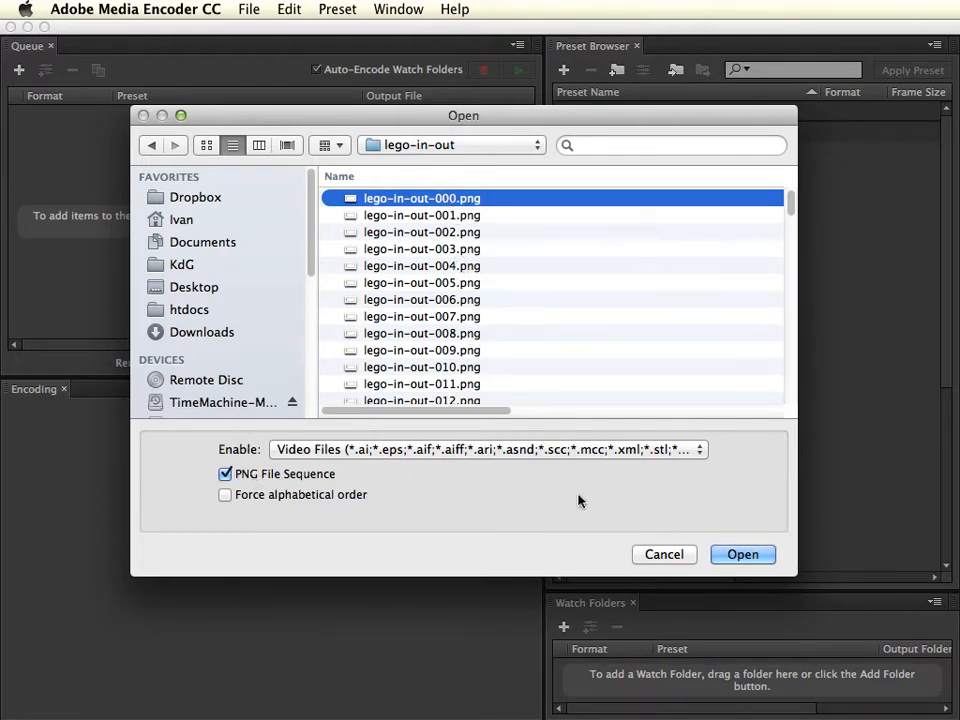
{"action": "left_click", "coordinate": [748, 556]}
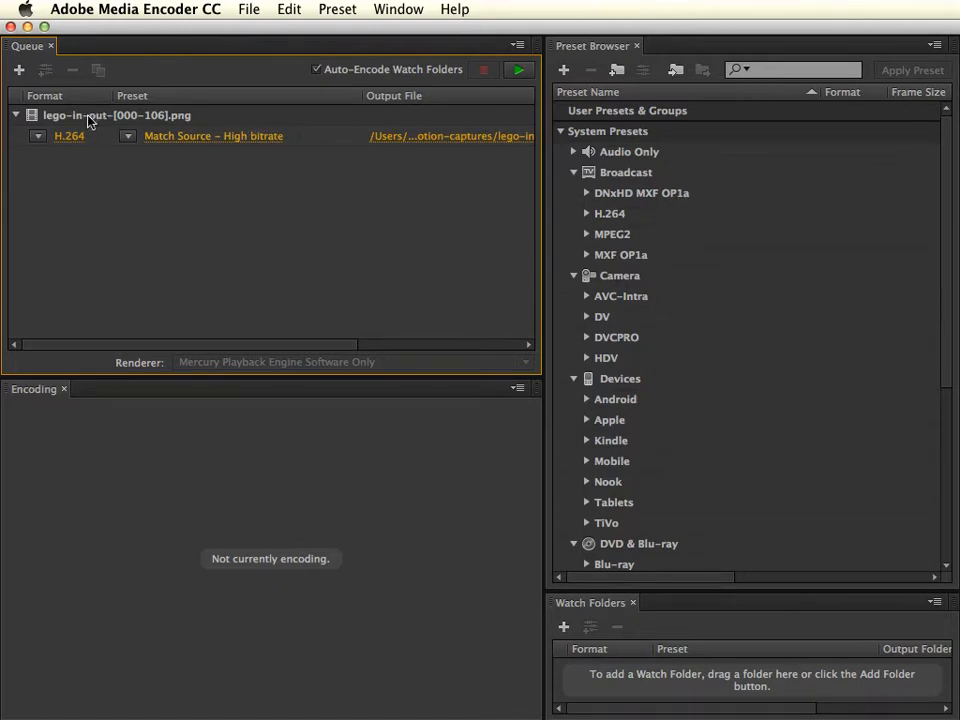
Examine the export formats and the H.264 presets available for the queued sequence, keeping the current choices.
{"action": "mouse_move", "coordinate": [80, 128]}
{"action": "left_click", "coordinate": [37, 137]}
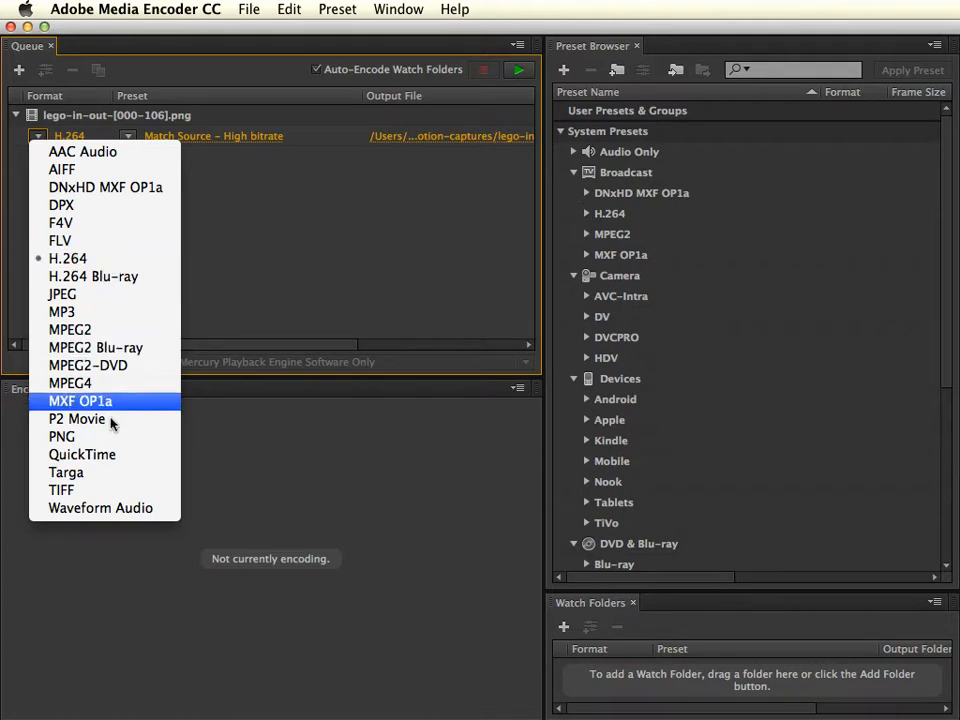
{"action": "left_click", "coordinate": [257, 287]}
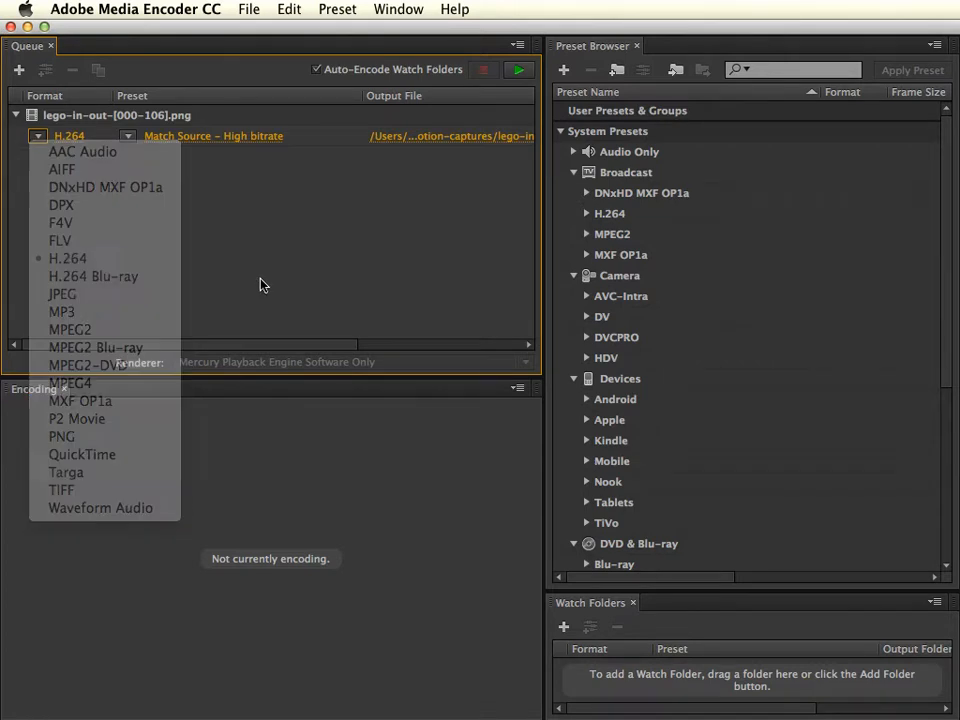
{"action": "left_click", "coordinate": [198, 235]}
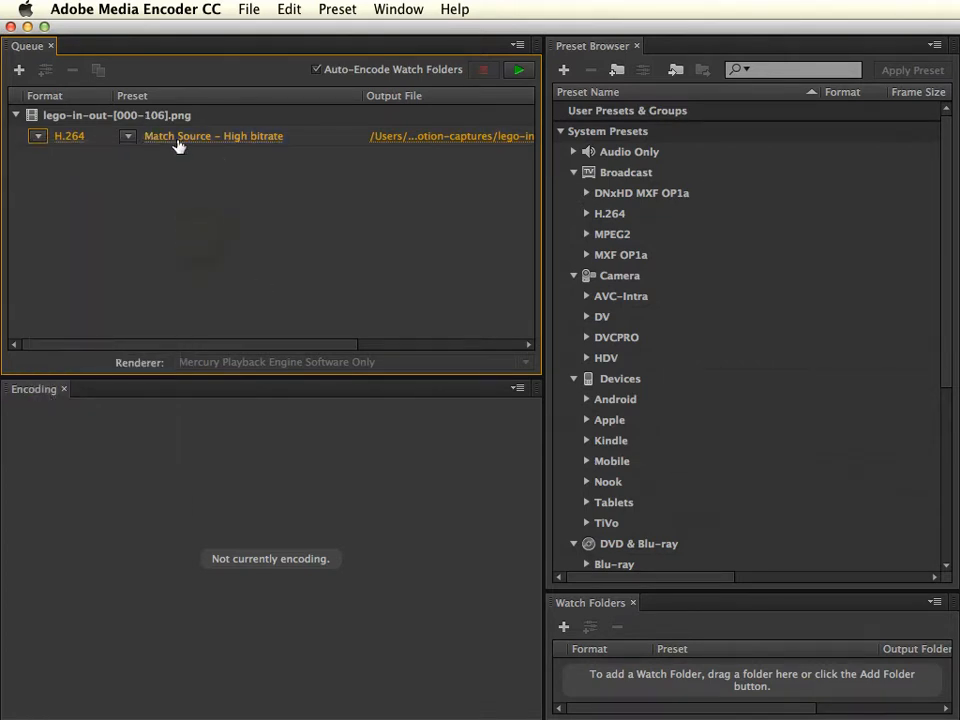
{"action": "left_click", "coordinate": [129, 138]}
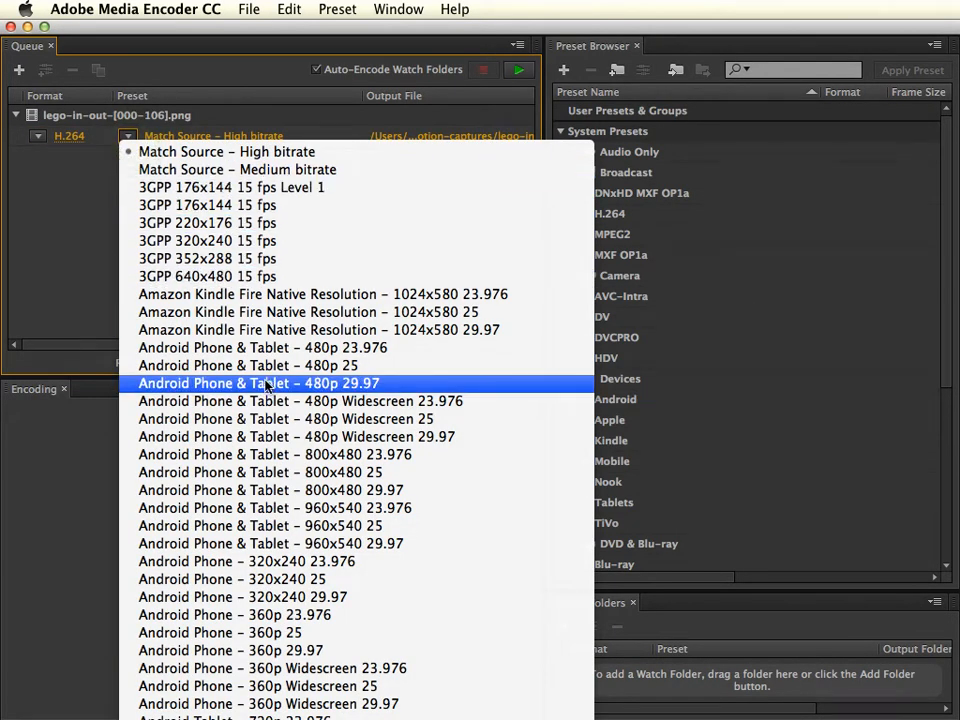
{"action": "scroll", "coordinate": [262, 454], "scroll_direction": "down", "scroll_amount": 10}
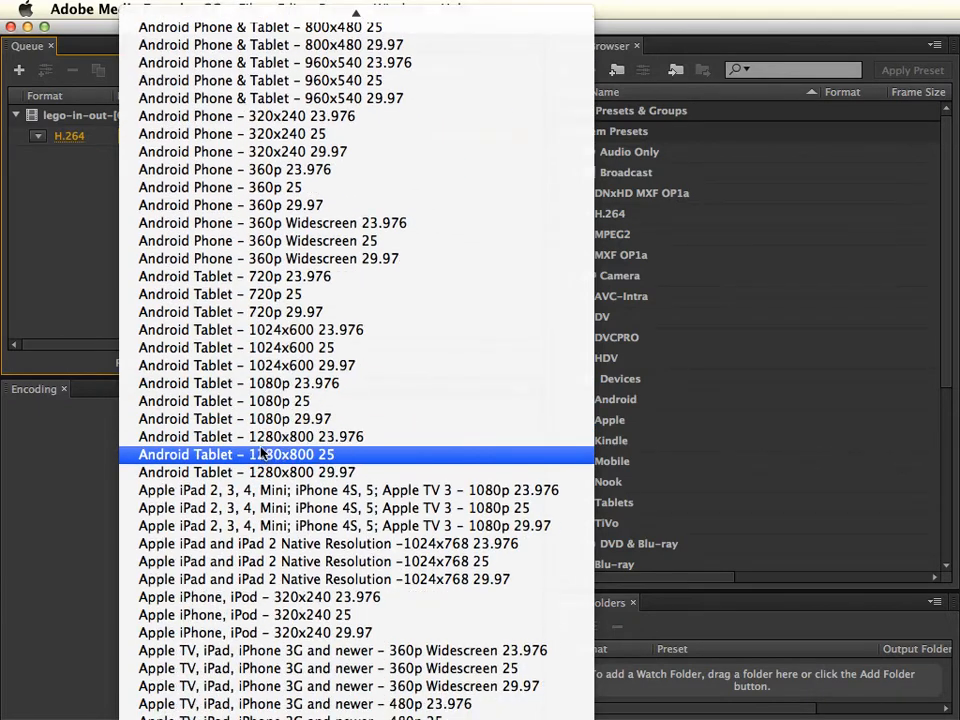
{"action": "key", "text": "Up"}
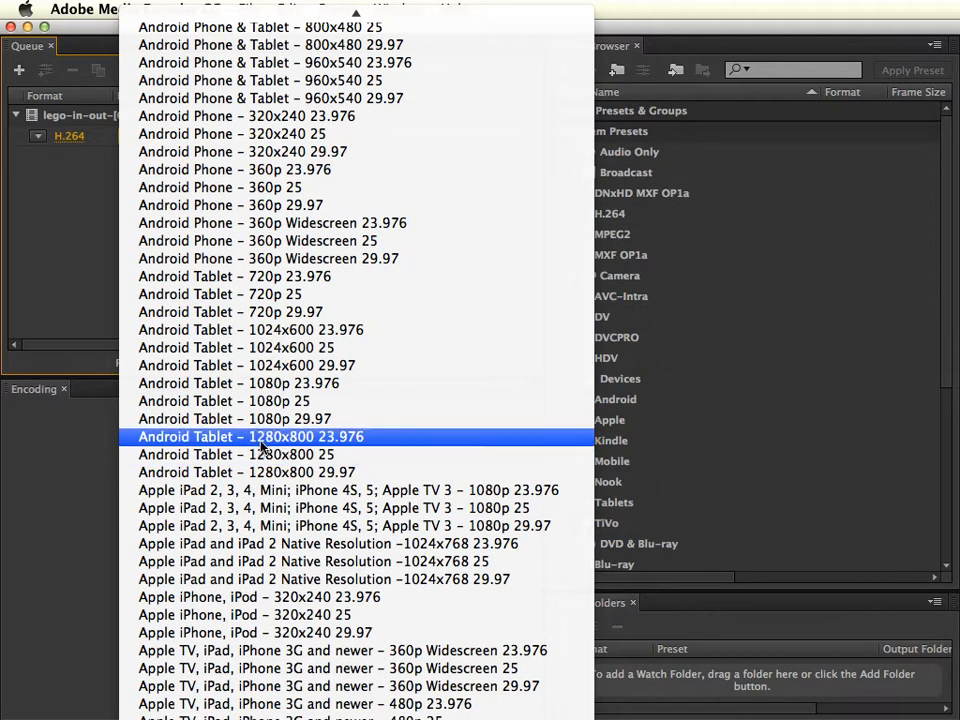
{"action": "scroll", "coordinate": [262, 452], "scroll_direction": "down", "scroll_amount": 15}
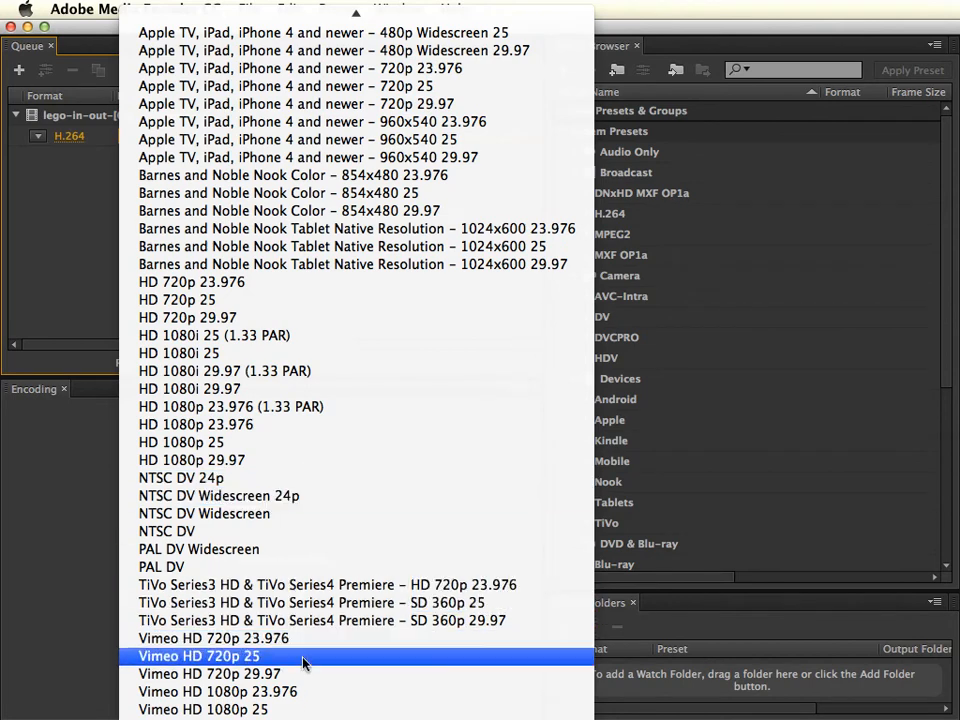
{"action": "left_click", "coordinate": [56, 459]}
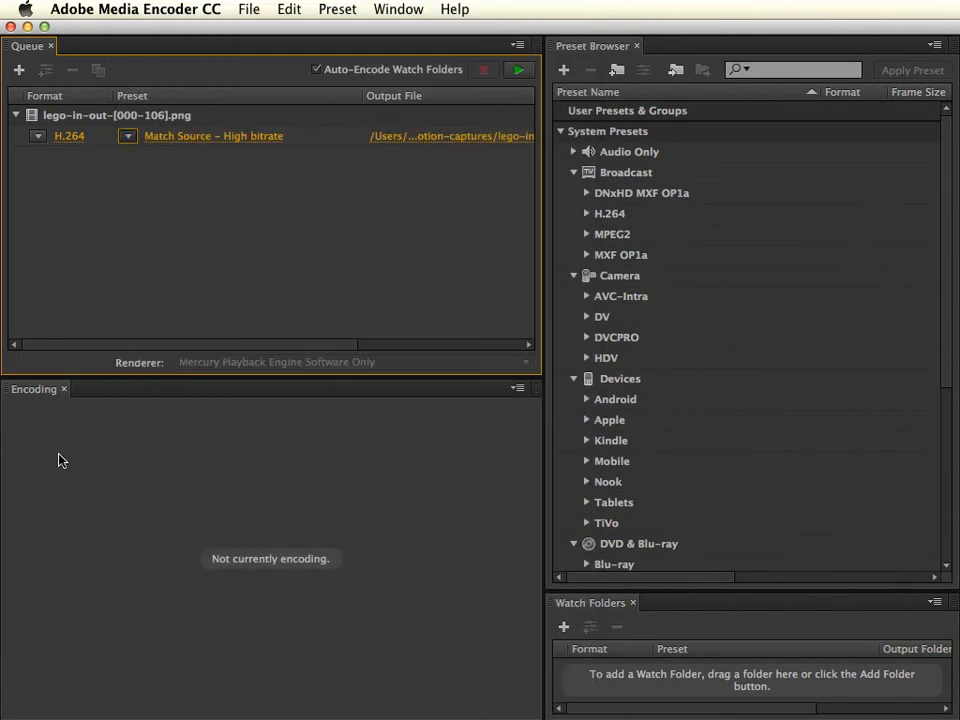
Open the queued sequence's export settings and set its output to lego-in-out in the 2014-2015/stop-motion-captures folder.
{"action": "mouse_move", "coordinate": [161, 139]}
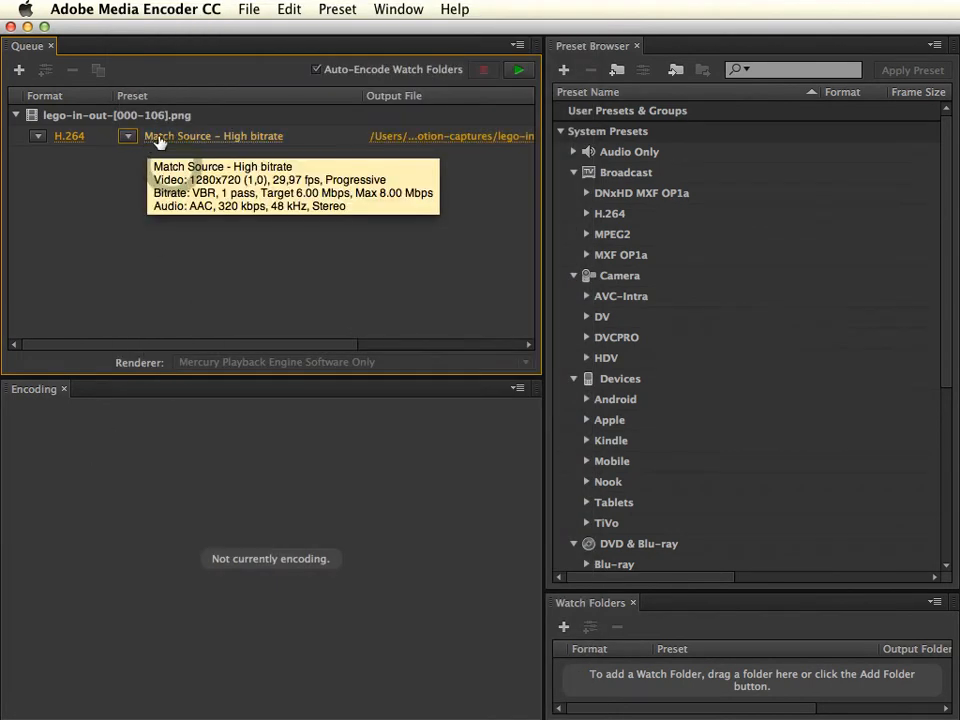
{"action": "left_click", "coordinate": [193, 138]}
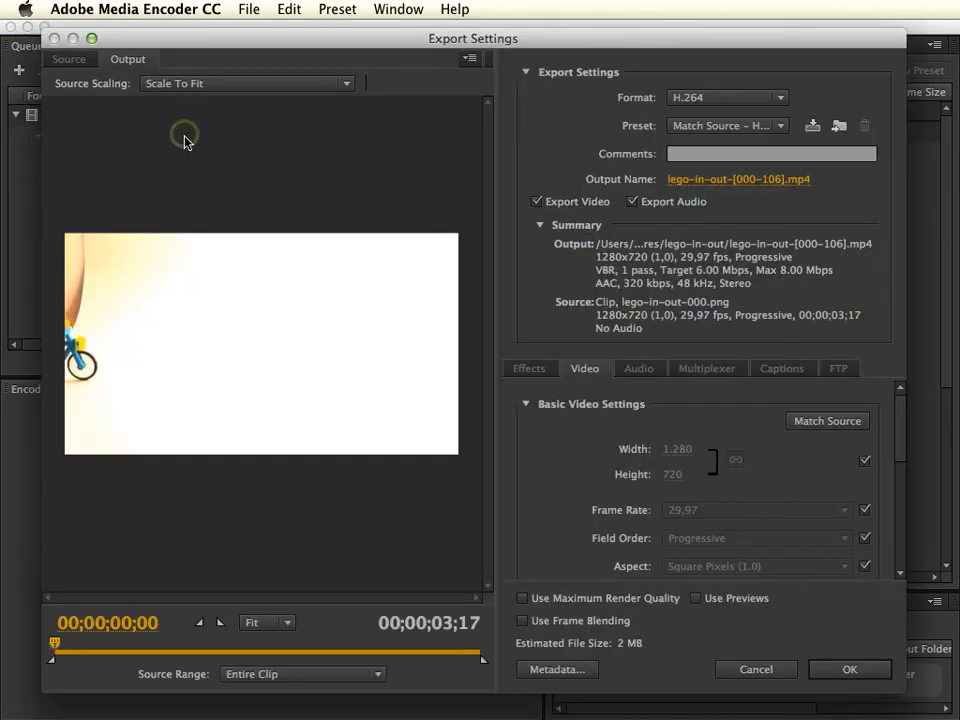
{"action": "mouse_move", "coordinate": [289, 38]}
{"action": "left_mouse_down"}
{"action": "mouse_move", "coordinate": [312, 188]}
{"action": "mouse_move", "coordinate": [295, 43]}
{"action": "left_mouse_up"}
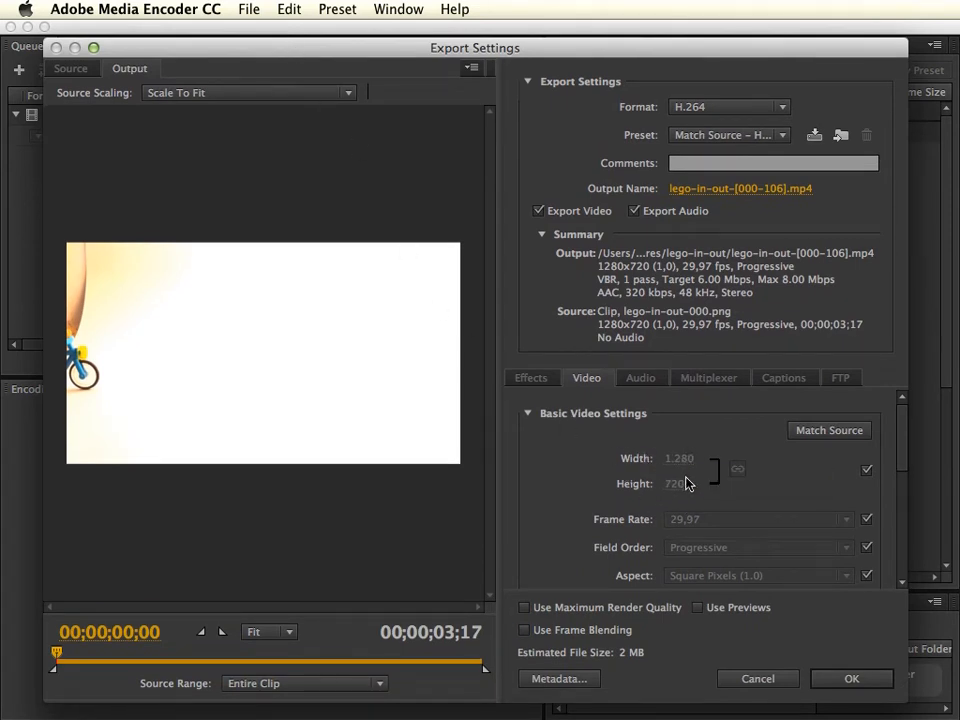
{"action": "left_click", "coordinate": [711, 189]}
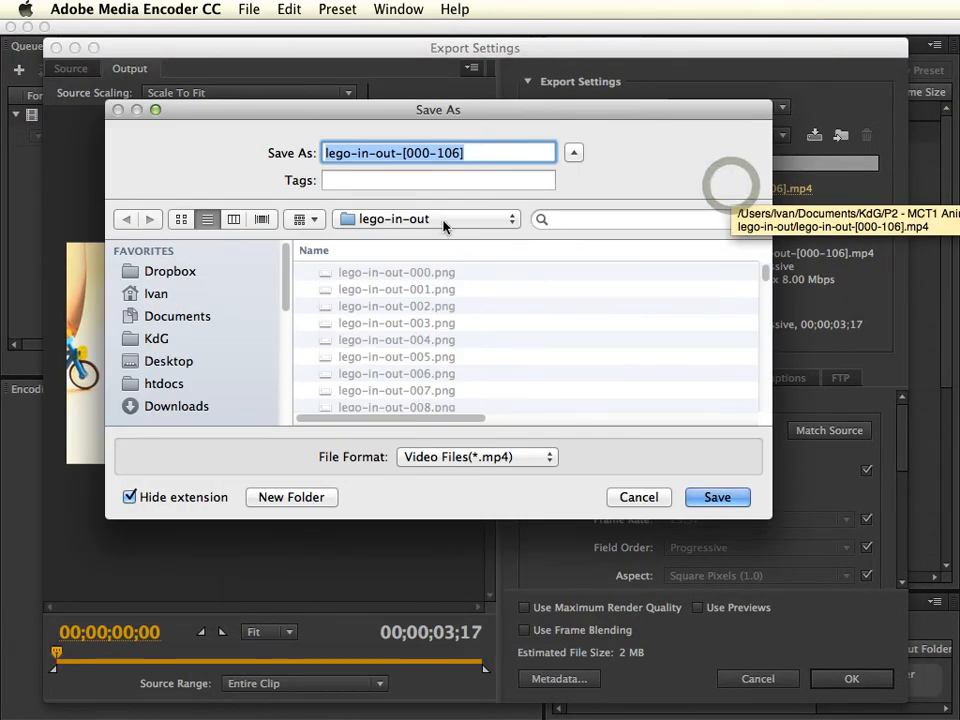
{"action": "left_click", "coordinate": [443, 226]}
{"action": "left_click", "coordinate": [460, 275]}
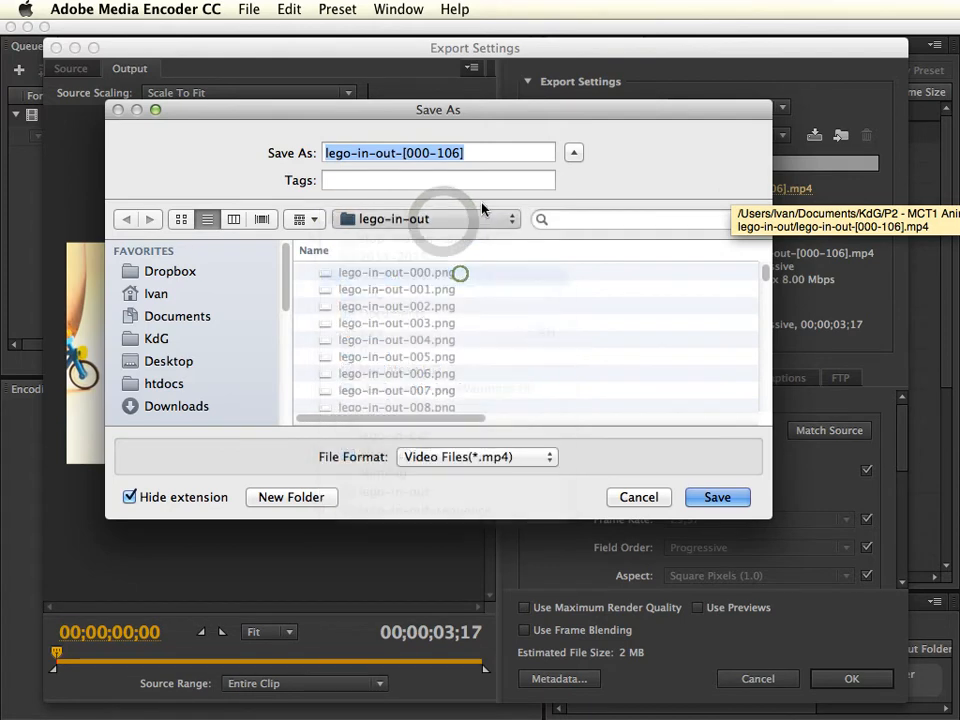
{"action": "left_click_drag", "start_coordinate": [396, 153], "coordinate": [677, 171]}
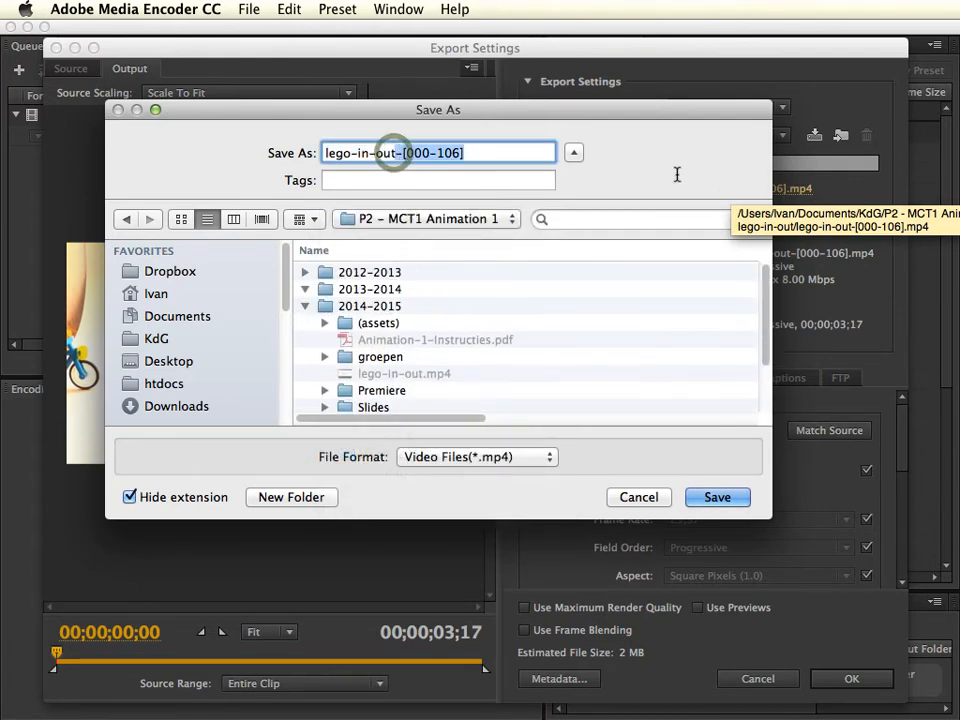
{"action": "key", "text": "BackSpace"}
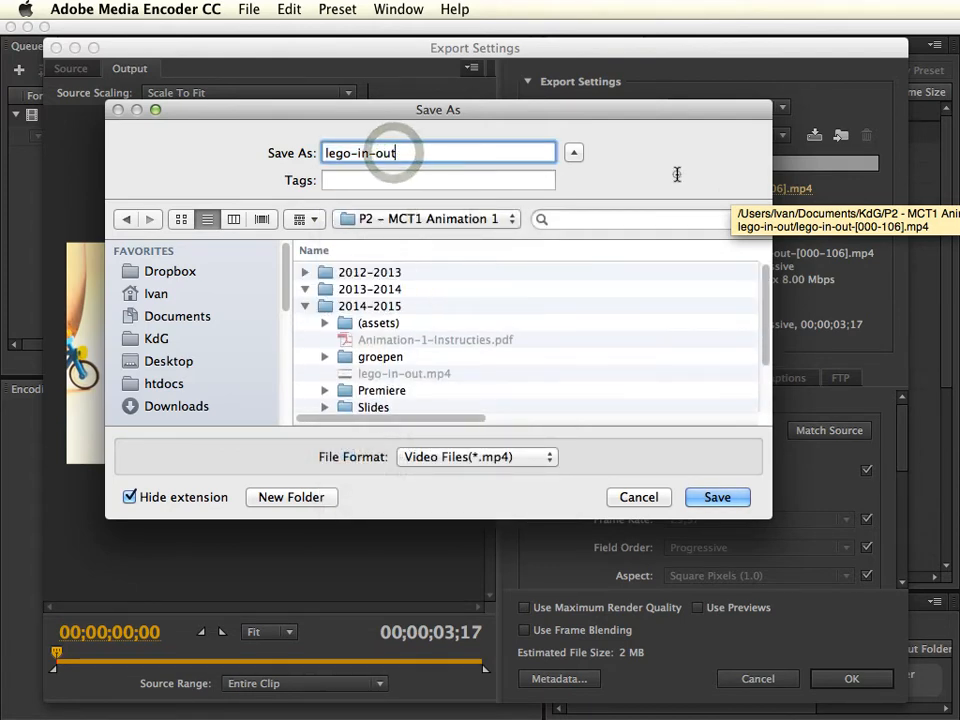
{"action": "double_click", "coordinate": [362, 308]}
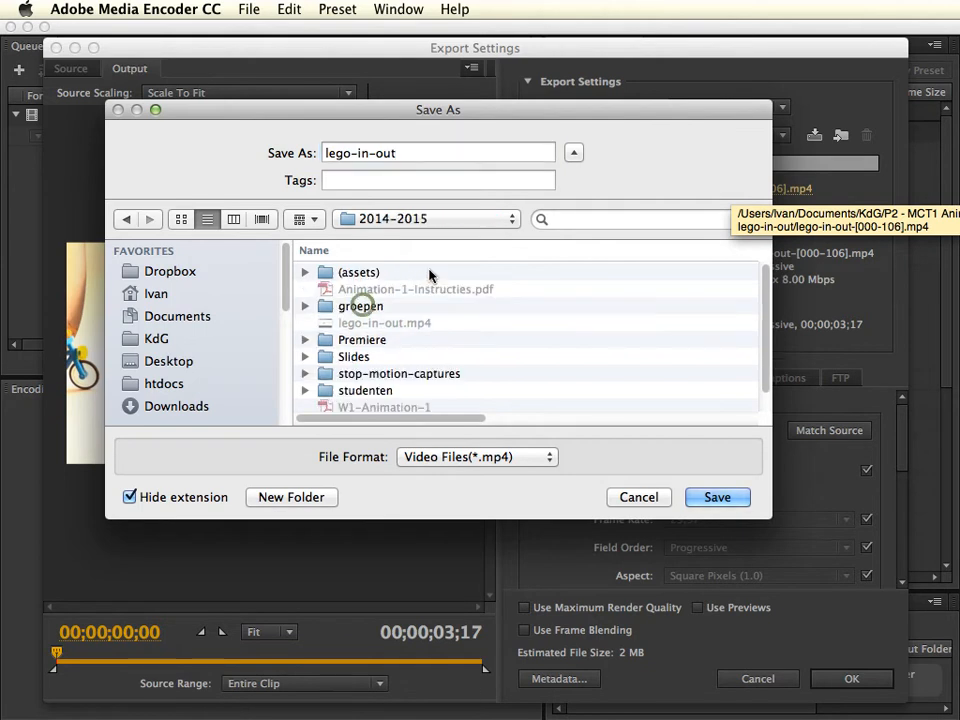
{"action": "double_click", "coordinate": [428, 374]}
{"action": "left_click", "coordinate": [718, 497]}
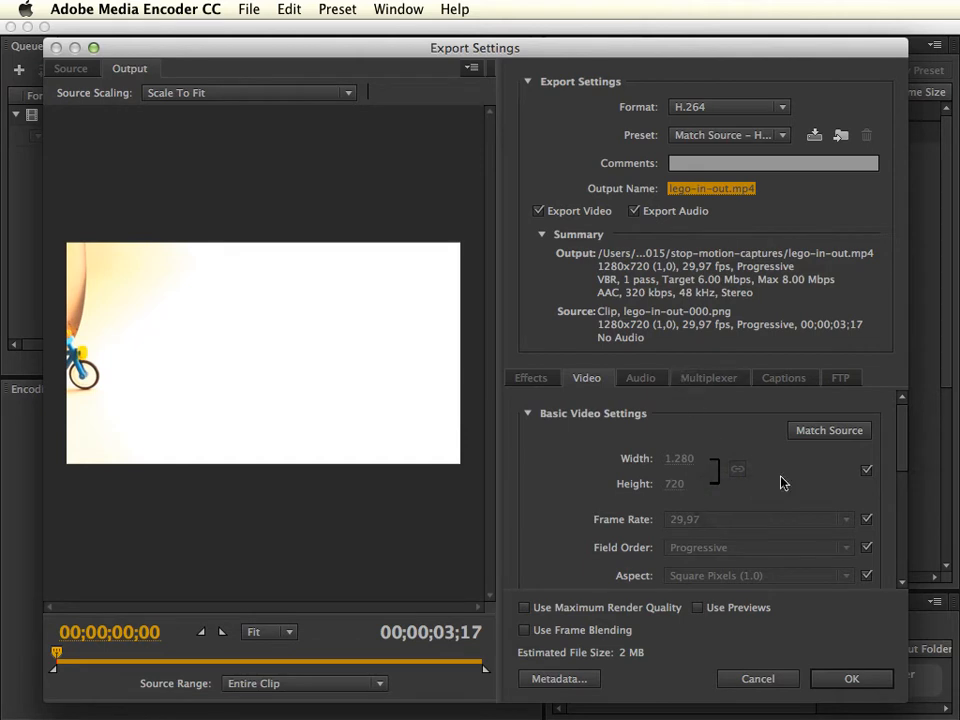
Unlink the frame rate from the source, set it to 12 fps, and accept the export settings after checking the preview.
{"action": "mouse_move", "coordinate": [903, 445]}
{"action": "left_mouse_down"}
{"action": "mouse_move", "coordinate": [905, 463]}
{"action": "mouse_move", "coordinate": [904, 432]}
{"action": "left_mouse_up"}
{"action": "left_click", "coordinate": [867, 521]}
{"action": "left_click", "coordinate": [770, 521]}
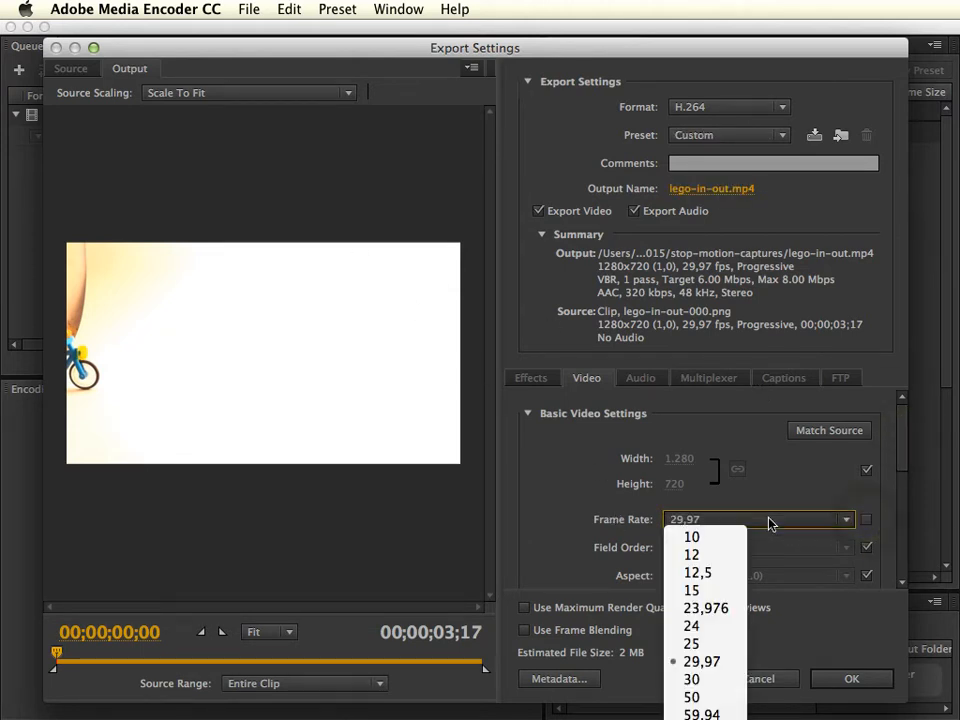
{"action": "left_click", "coordinate": [715, 555]}
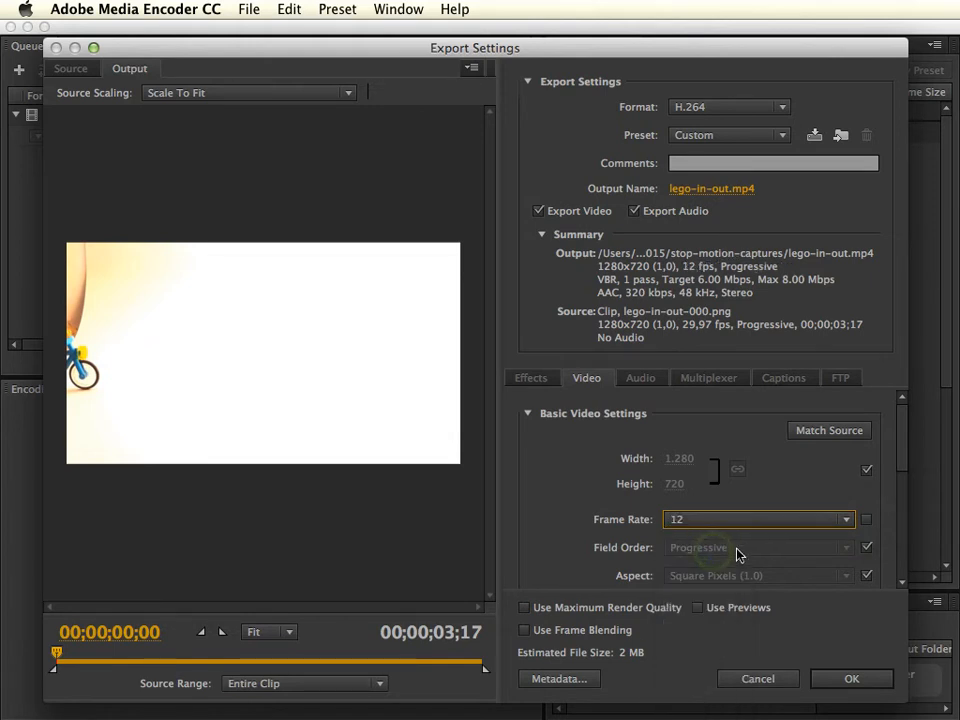
{"action": "scroll", "coordinate": [906, 470], "scroll_direction": "down", "scroll_amount": 1}
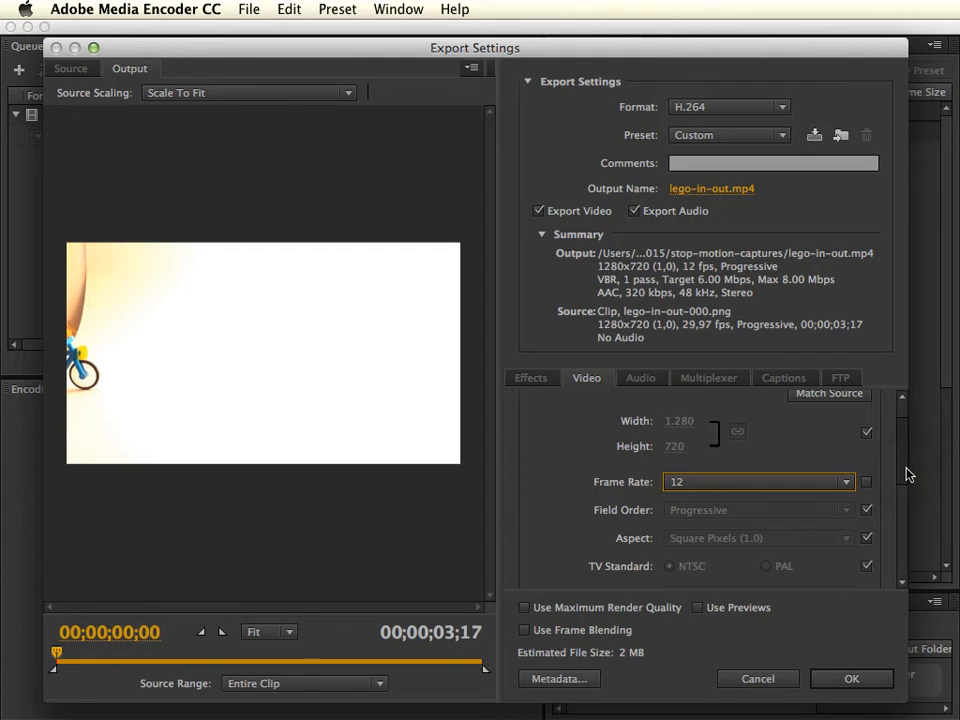
{"action": "scroll", "coordinate": [906, 460], "scroll_direction": "up", "scroll_amount": 2}
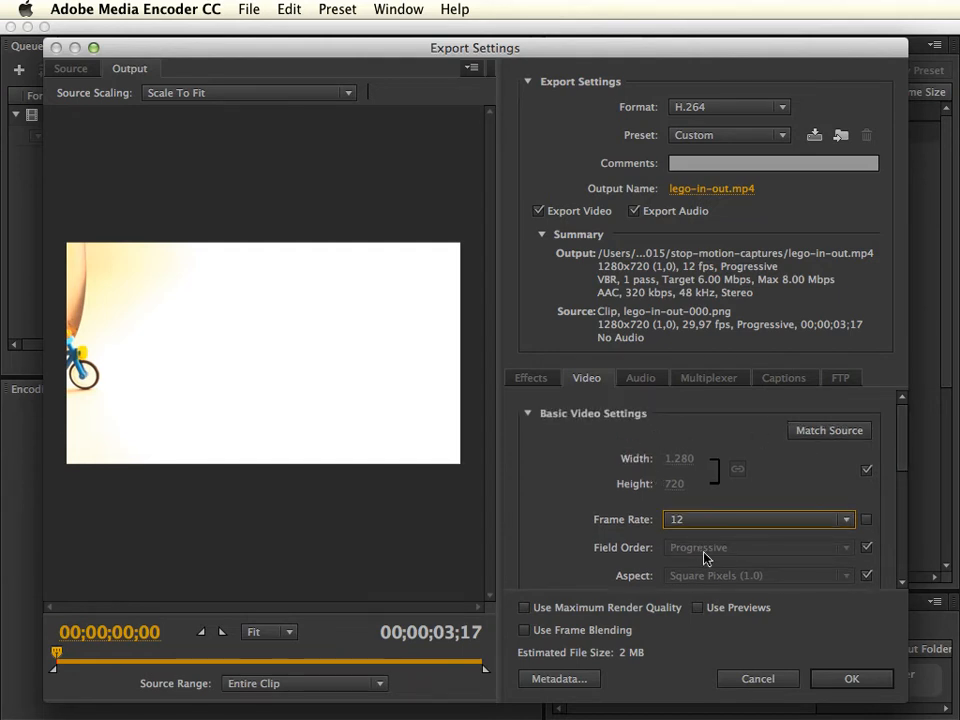
{"action": "scroll", "coordinate": [904, 482], "scroll_direction": "down", "scroll_amount": 2}
{"action": "scroll", "coordinate": [904, 476], "scroll_direction": "up", "scroll_amount": 1}
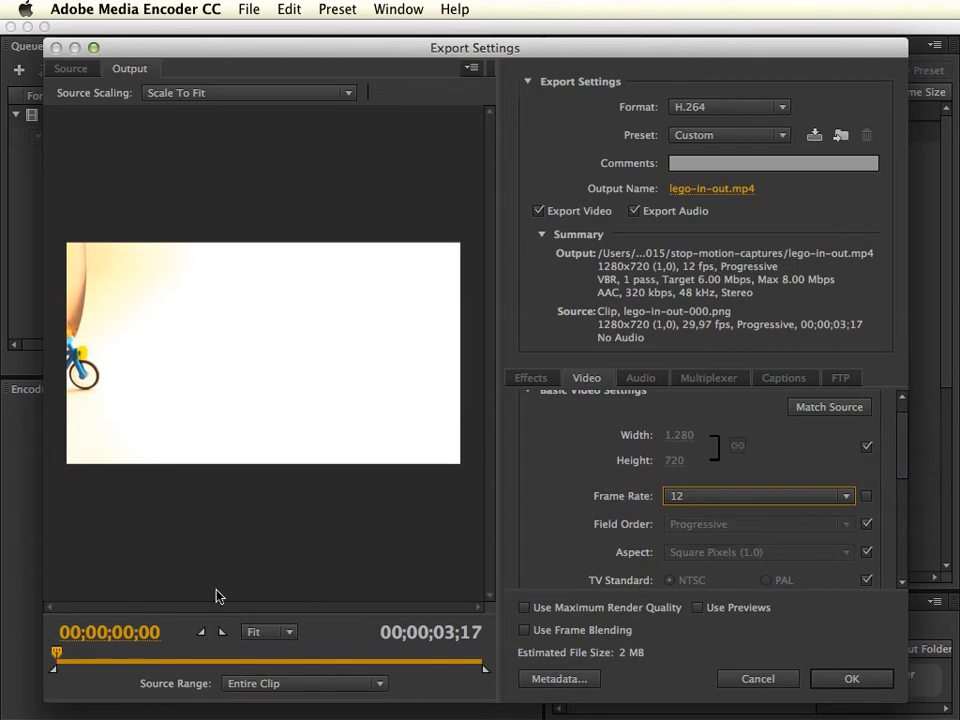
{"action": "left_click_drag", "start_coordinate": [56, 659], "coordinate": [219, 657]}
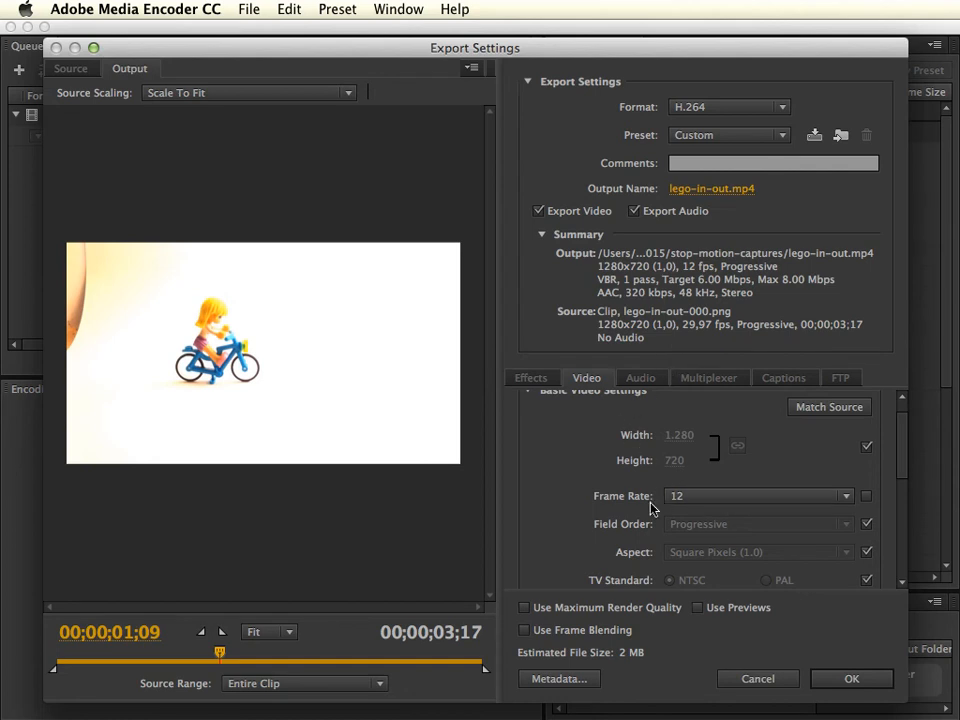
{"action": "left_click", "coordinate": [866, 682]}
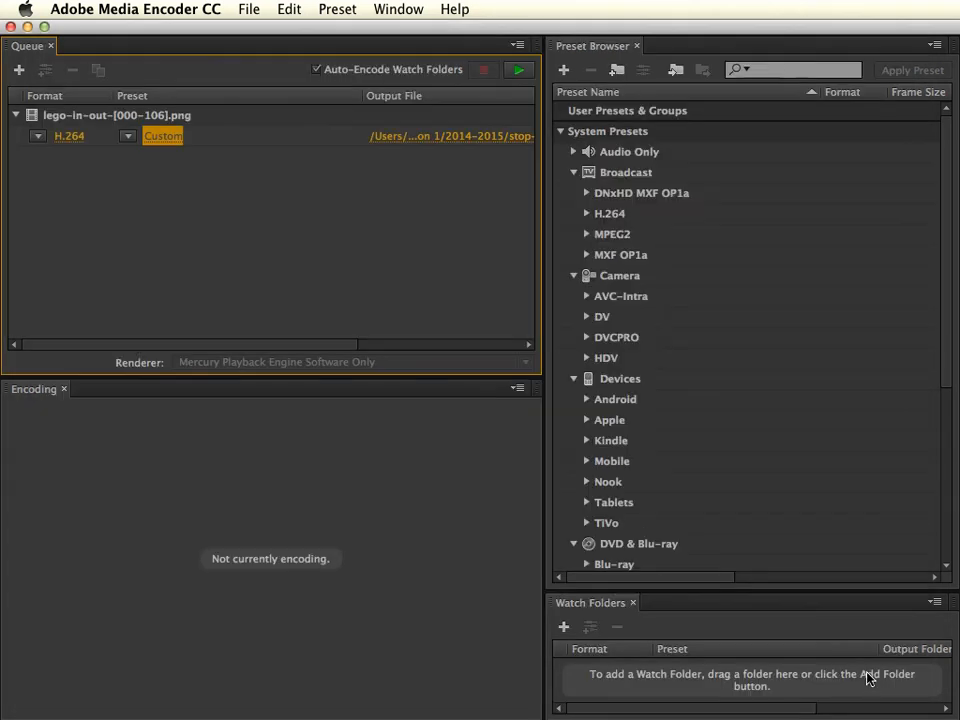
Encode the queued sequence and play the exported lego-in-out.mp4 from its output folder.
{"action": "left_click", "coordinate": [519, 72]}
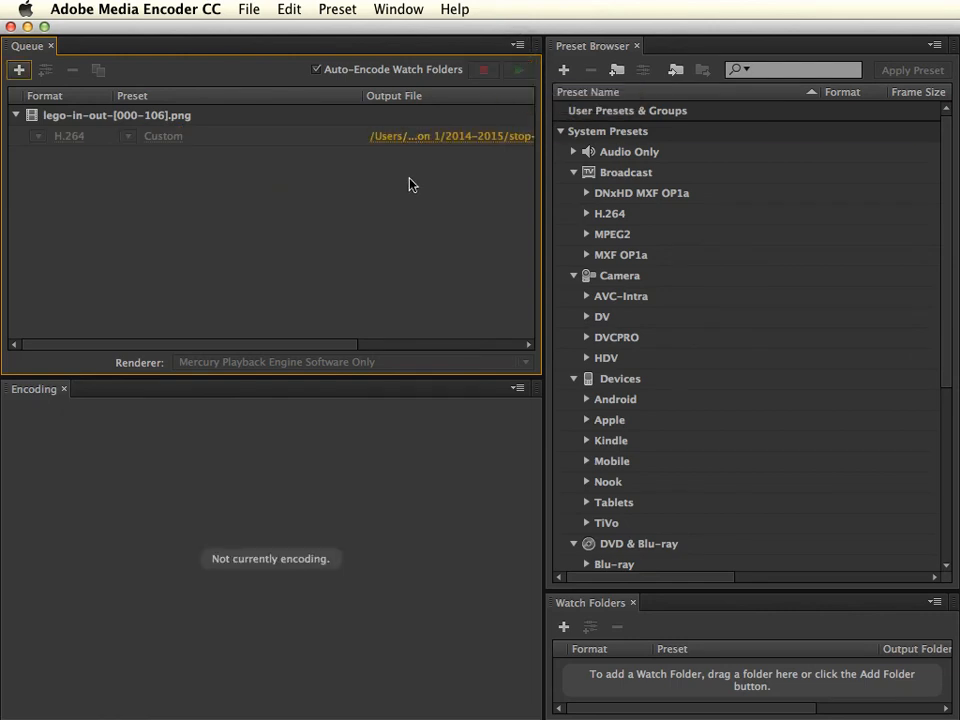
{"action": "left_click", "coordinate": [438, 142]}
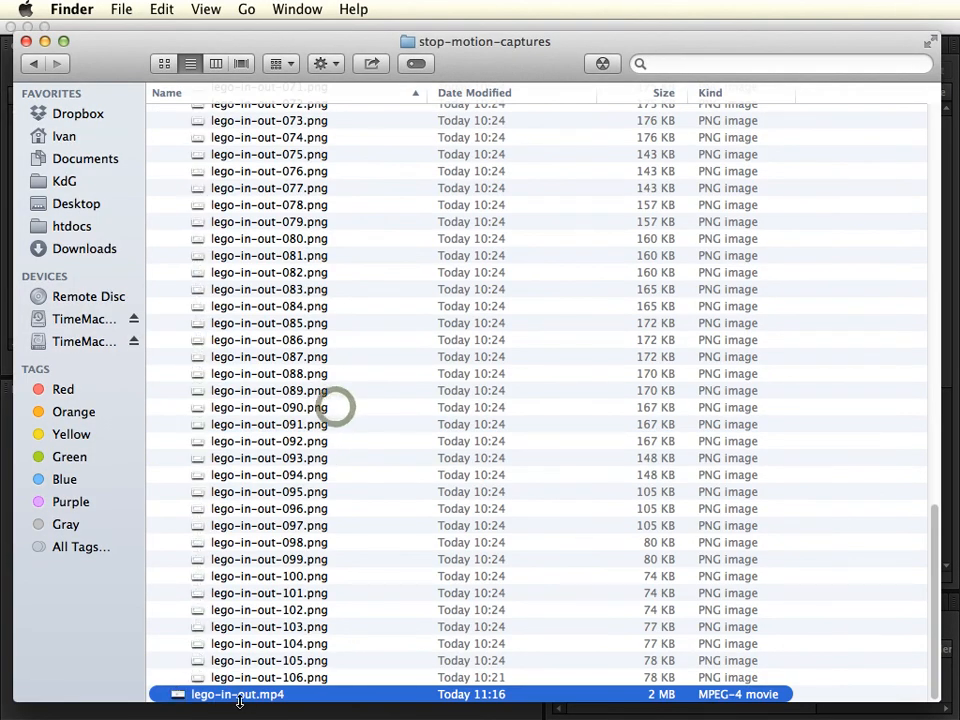
{"action": "double_click", "coordinate": [243, 694]}
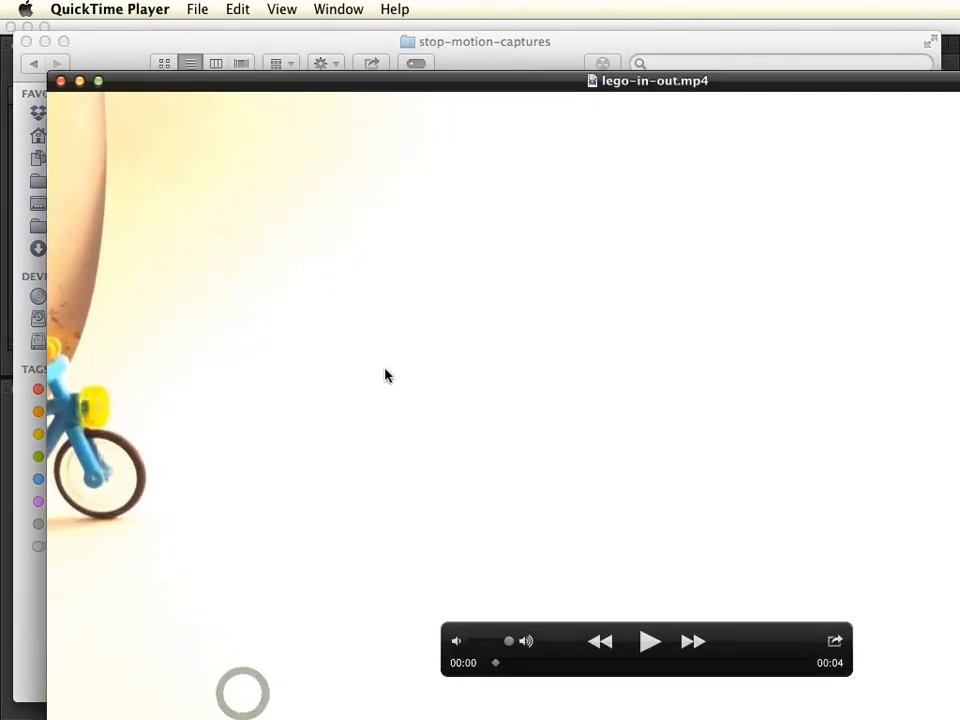
{"action": "key", "text": "space"}
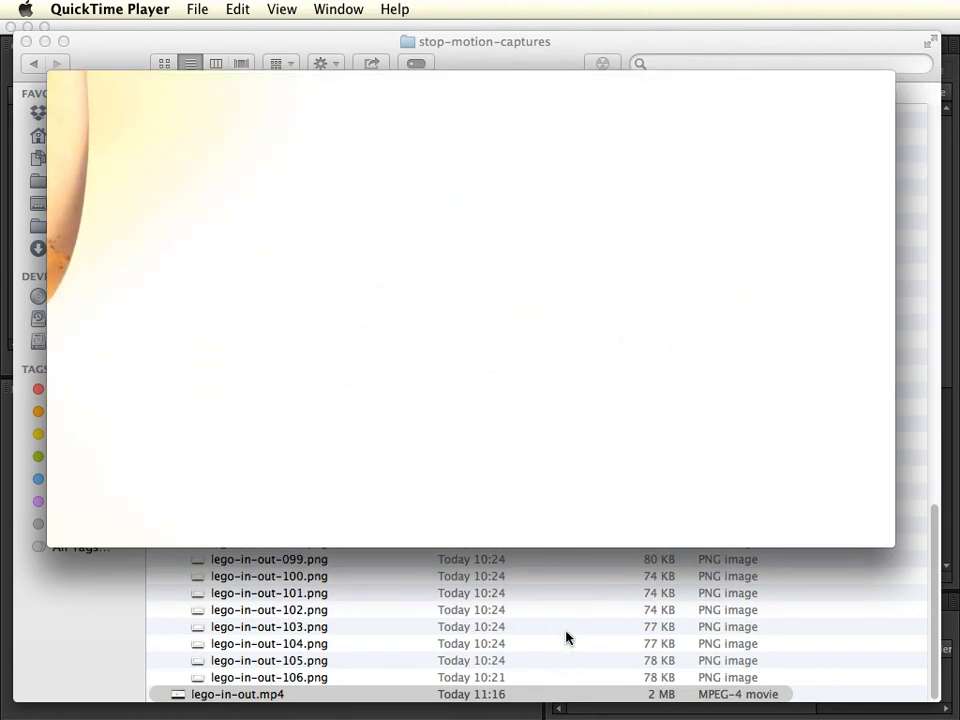
{"action": "mouse_move", "coordinate": [56, 86]}
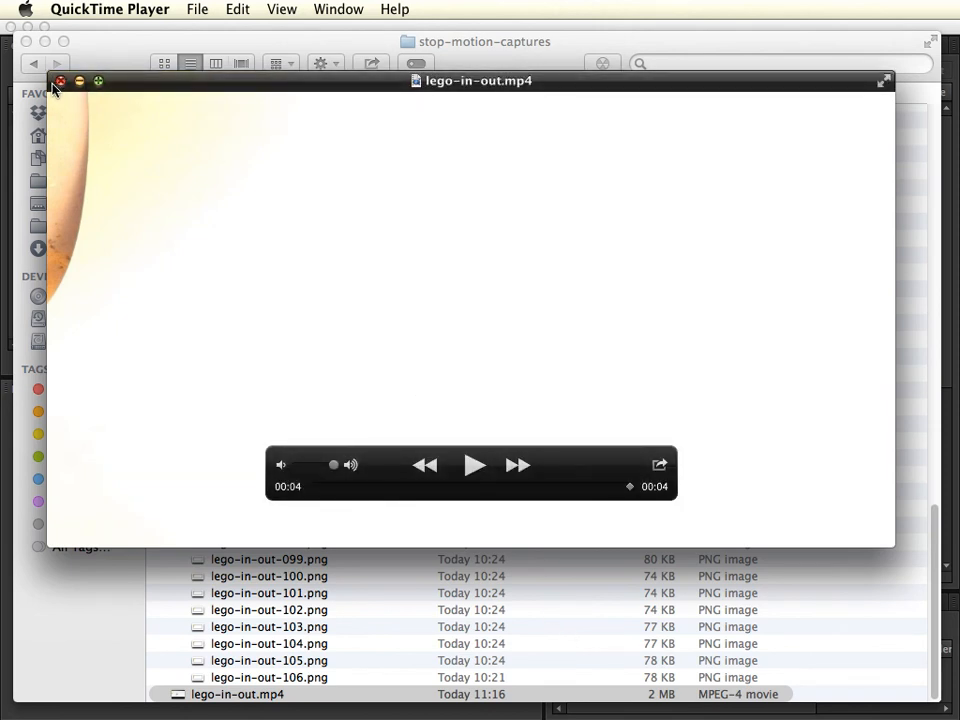